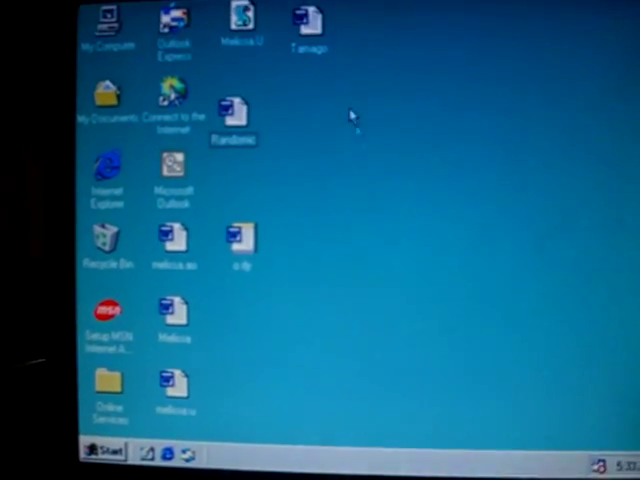
Step: Open the Tamago goat document from the desktop so the TAmAGoXi's NoTe message appears
double_click(308, 20)
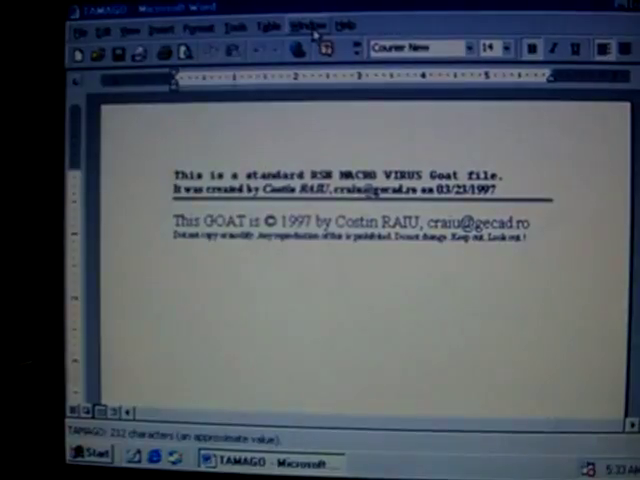